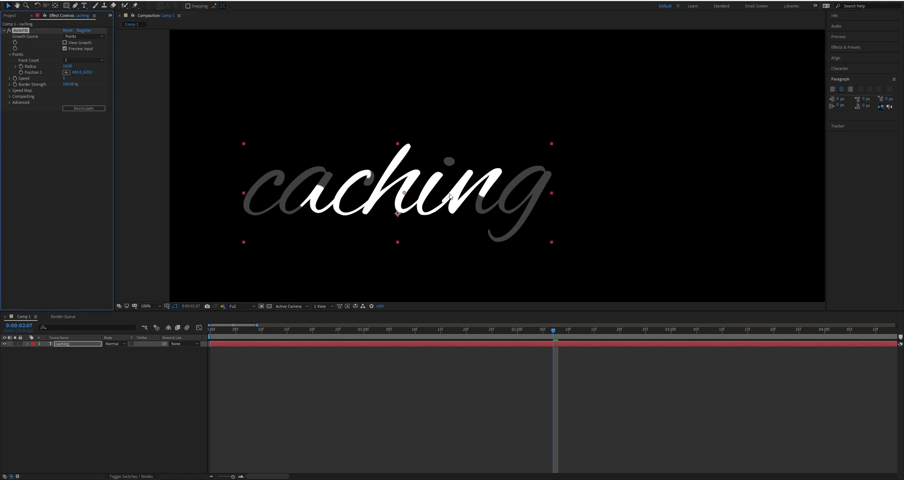
# - Move the AutoFill Position 1 growth point to the middle of the word 'caching'
pyautogui.moveTo(403, 202); pyautogui.dragTo(402, 193)
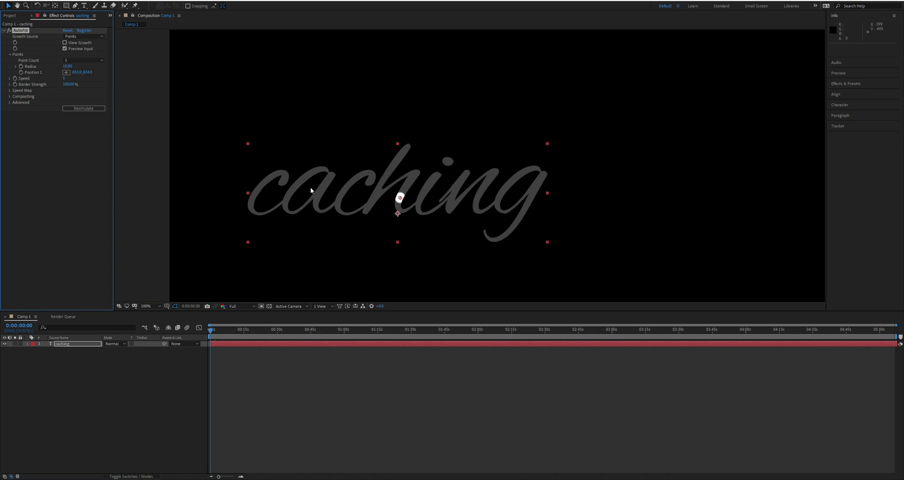
# - Run a RAM preview of the caching fill animation to cache its first part
pyautogui.press('space')
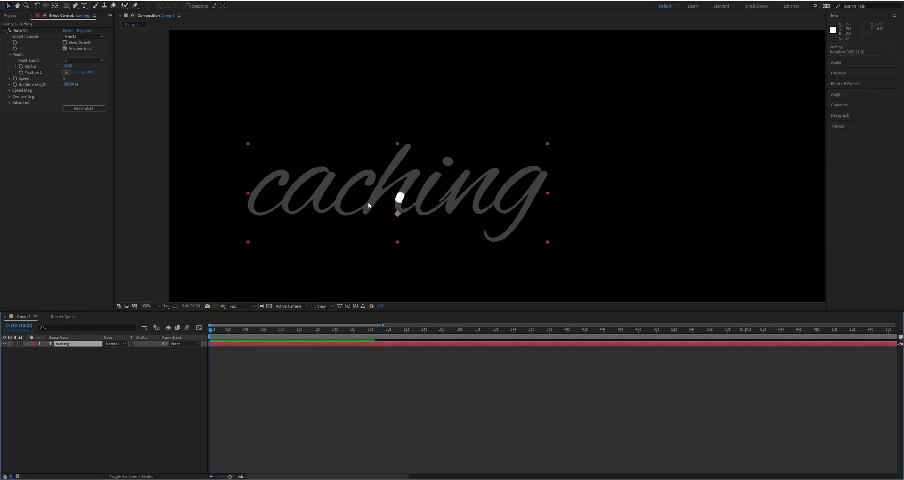
# - Disable the caching layer's Animator 1 and preview the AutoFill from the start
pyautogui.click(27, 345)
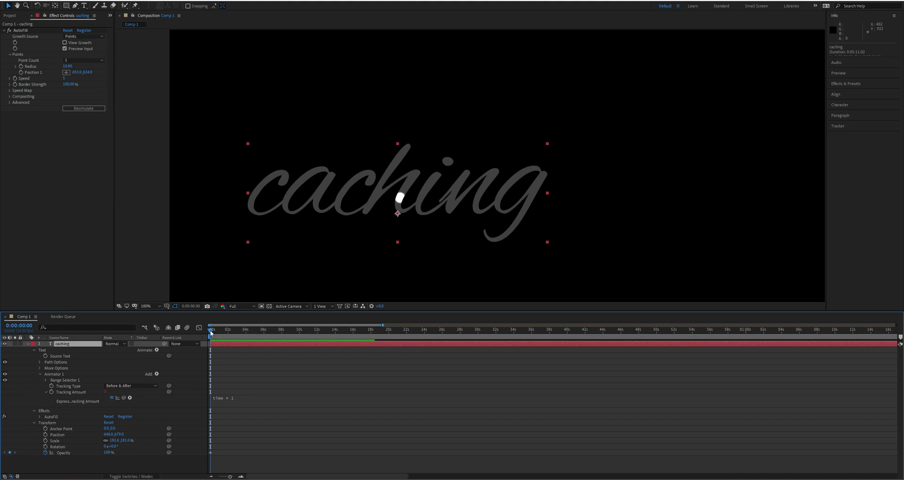
pyautogui.moveTo(218, 344); pyautogui.dragTo(250, 343)
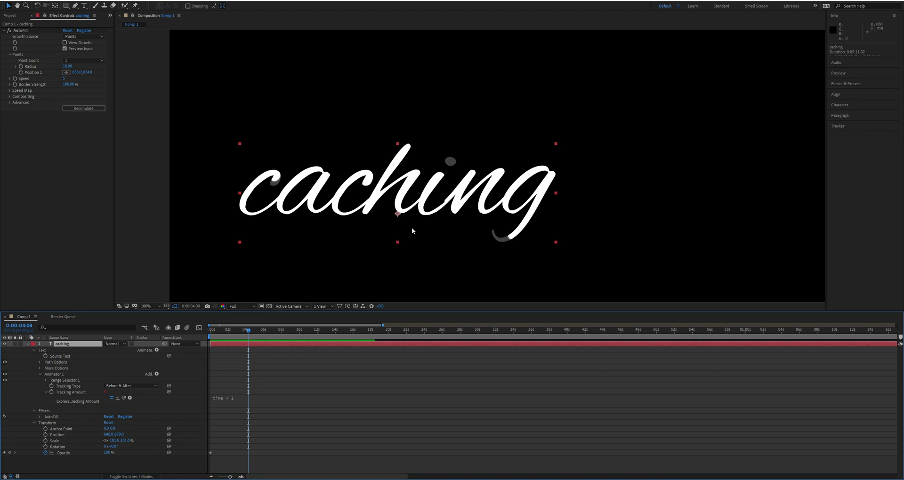
pyautogui.press('Home')
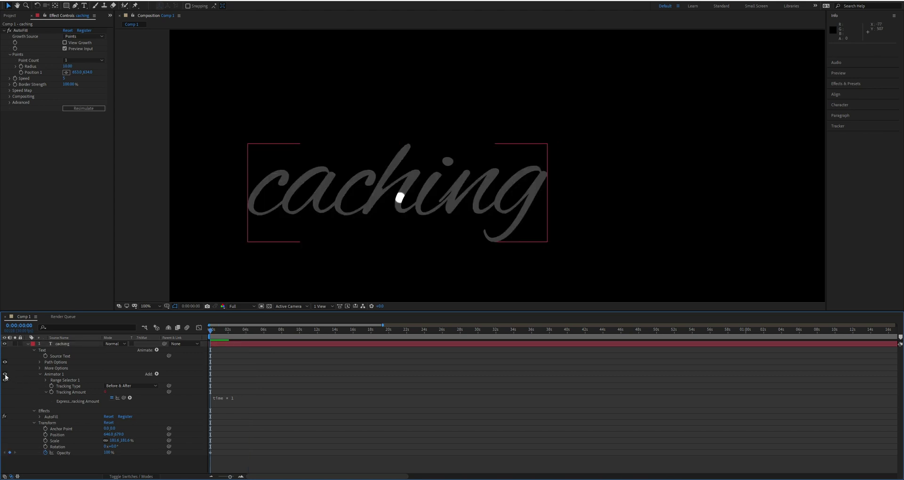
pyautogui.click(5, 375)
pyautogui.press('space')
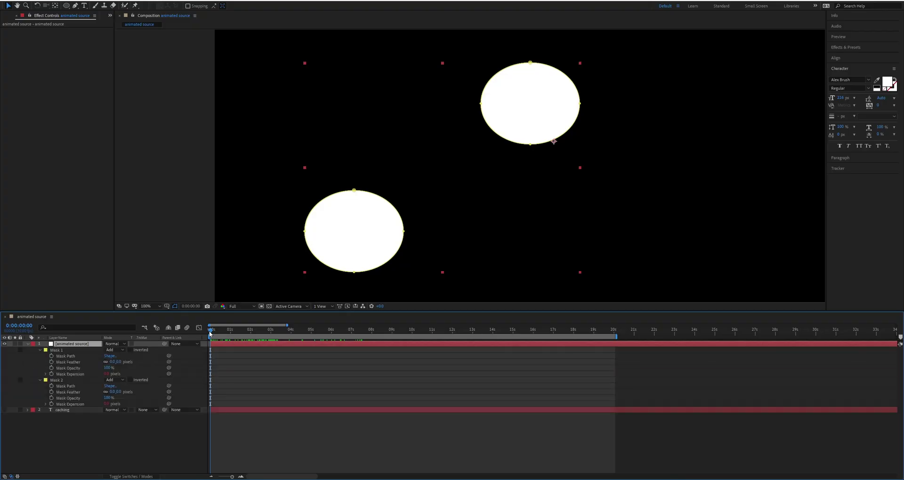
# - Set the animated source playhead to 0:00:03:00 and collapse its mask properties
pyautogui.moveTo(210, 329); pyautogui.dragTo(301, 332)
pyautogui.click(270, 338)
pyautogui.click(239, 375)
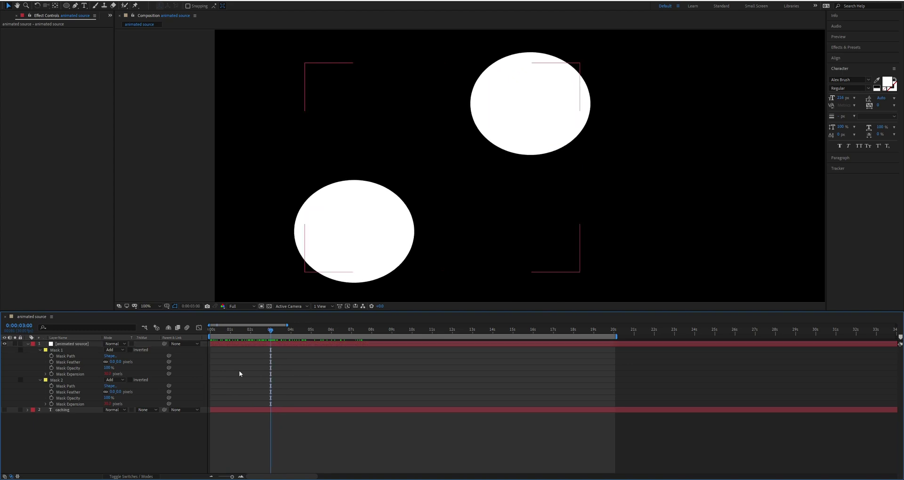
pyautogui.click(27, 343)
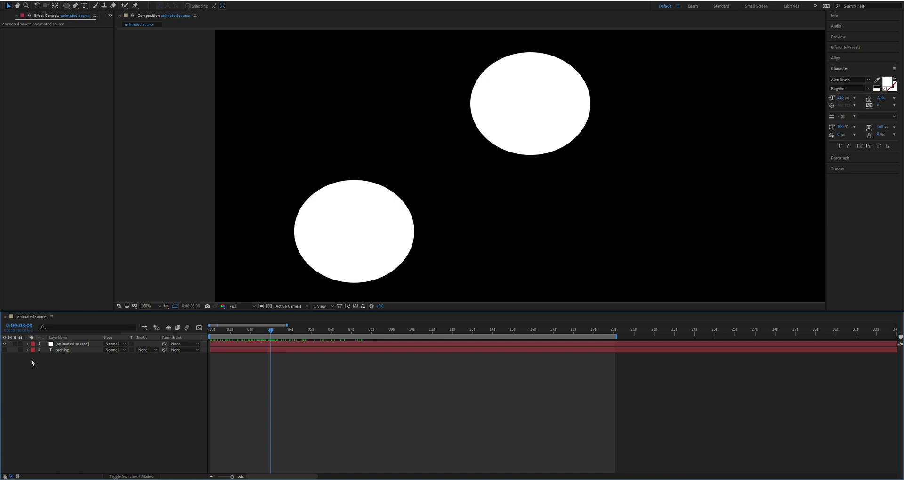
# - Show the caching text layer and end the work area at about 4:22
pyautogui.click(5, 350)
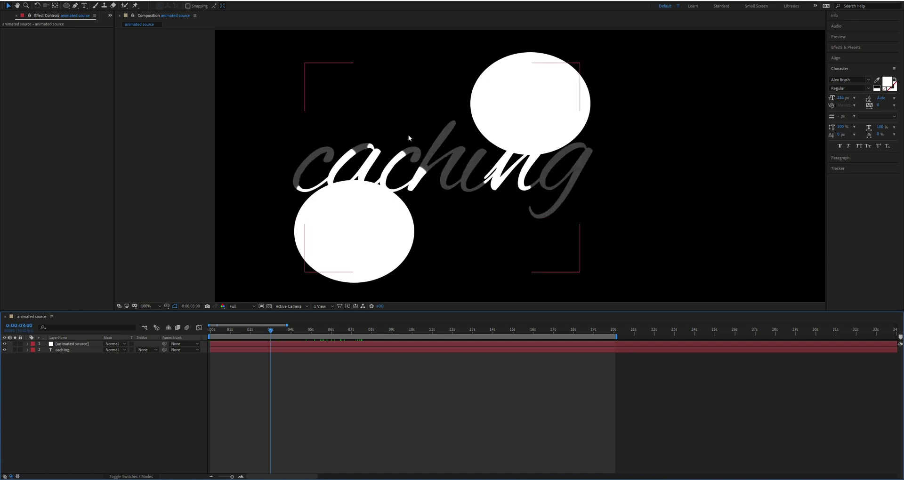
pyautogui.press('space')
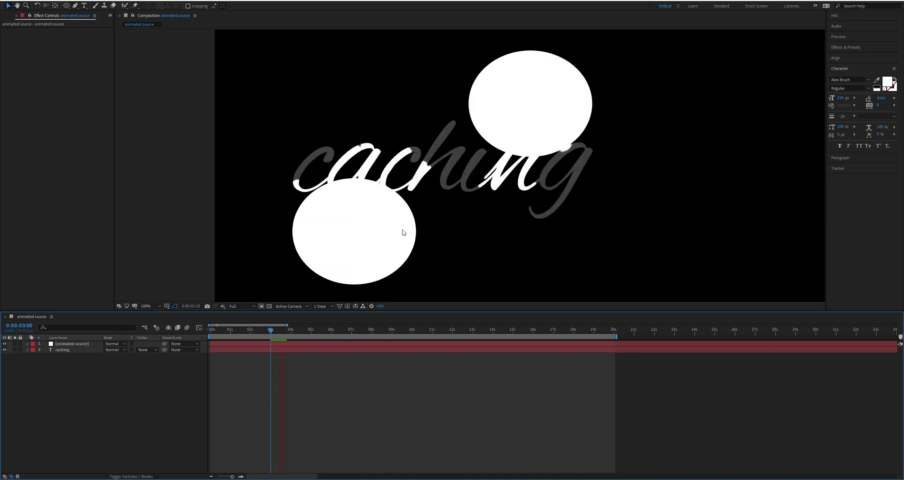
pyautogui.press('space')
pyautogui.press('n')
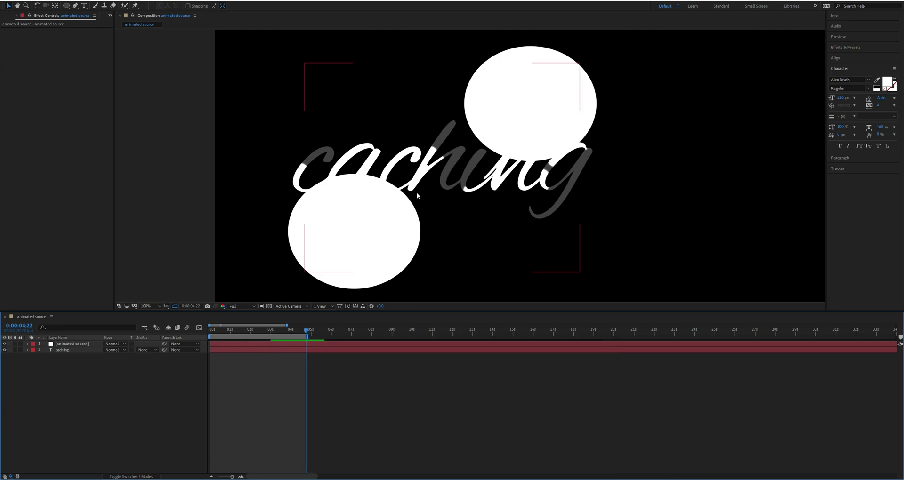
# - Select the caching layer, preview the fill again and step one frame forward
pyautogui.click(72, 349)
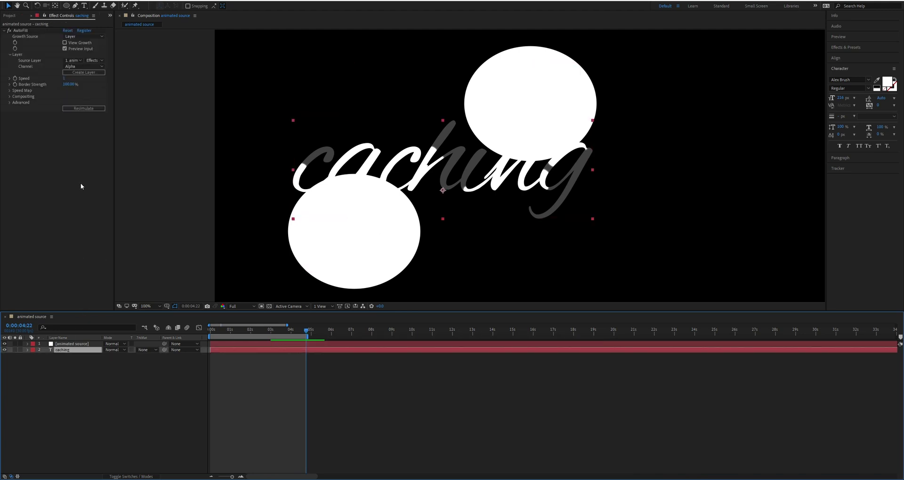
pyautogui.press('space')
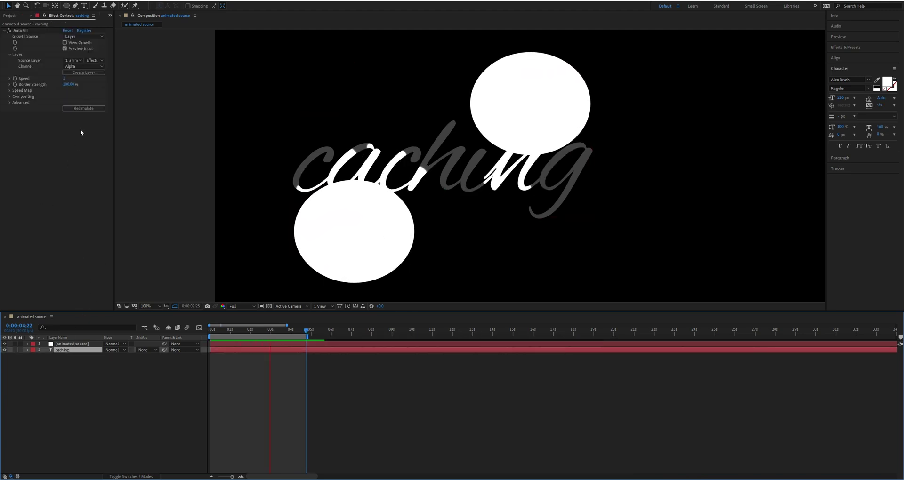
pyautogui.press('space')
pyautogui.press('pagedown')
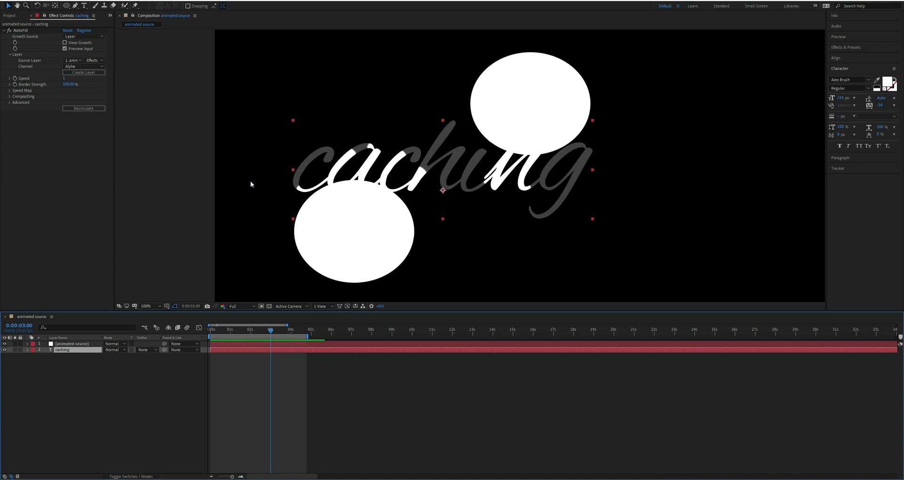
# - Hide the animated source layer and resimulate AutoFill on the caching text
pyautogui.click(5, 343)
pyautogui.click(73, 109)
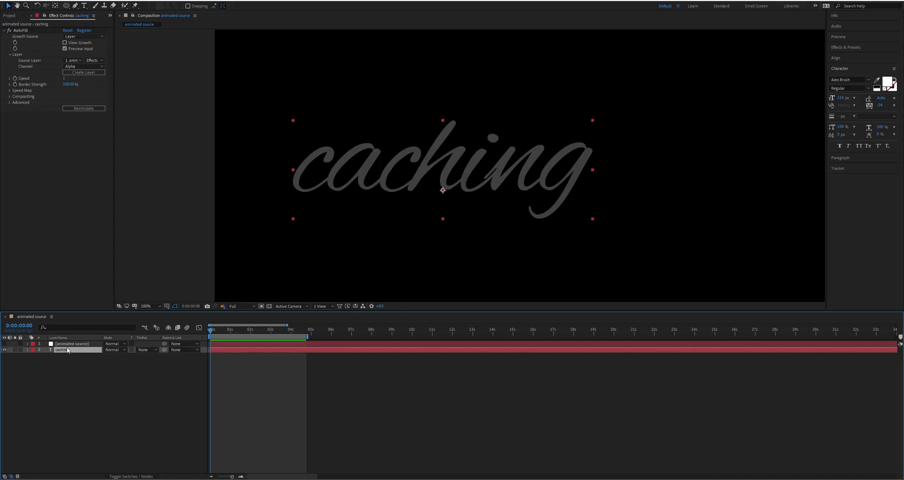
# - Set the caching layer's AutoFill Growth Source to Points and place Position 1 inside the word
pyautogui.click(67, 346)
pyautogui.click(68, 350)
pyautogui.click(76, 36)
pyautogui.click(73, 48)
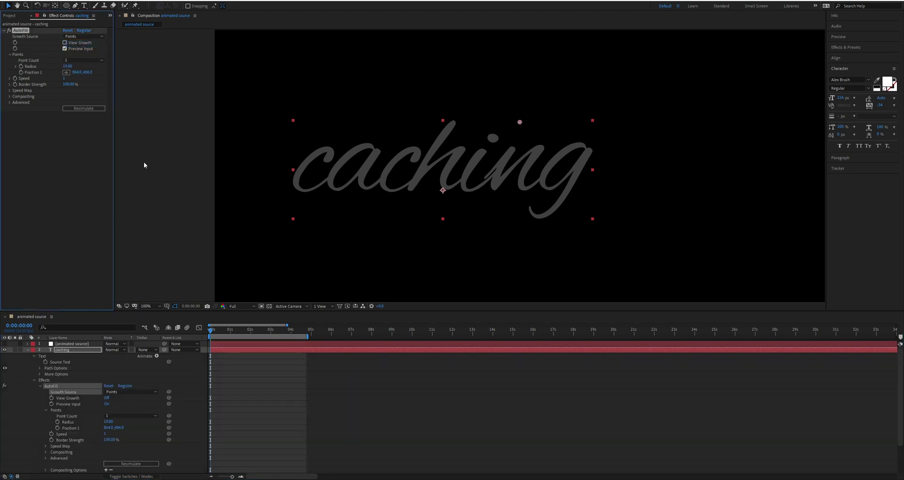
pyautogui.moveTo(520, 122); pyautogui.dragTo(519, 123)
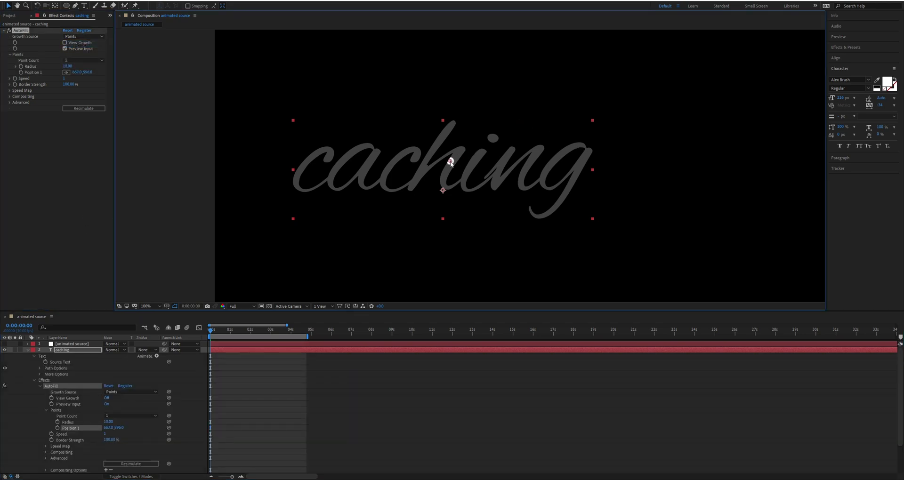
pyautogui.moveTo(451, 162); pyautogui.dragTo(452, 161)
# - Preview the fill, then keyframe Position 1 with a second position 447.0, 665.0 at 4:22
pyautogui.moveTo(288, 336); pyautogui.dragTo(210, 335)
pyautogui.press('space')
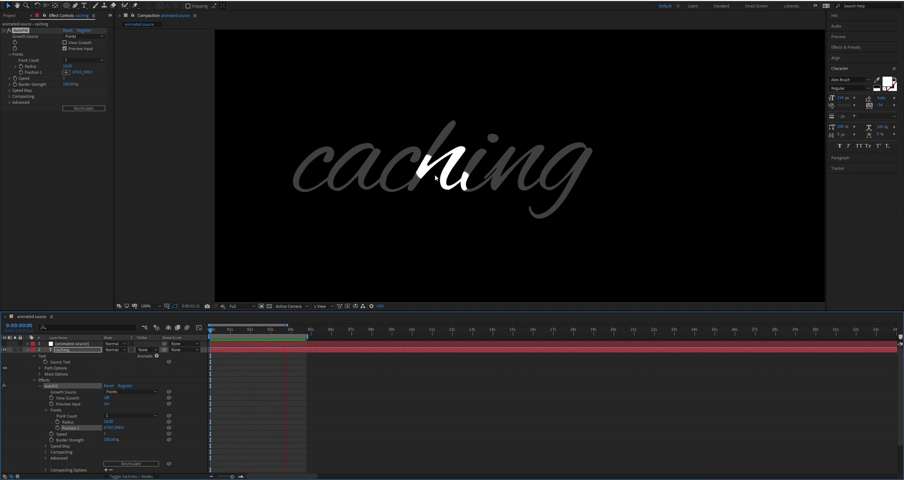
pyautogui.press('space')
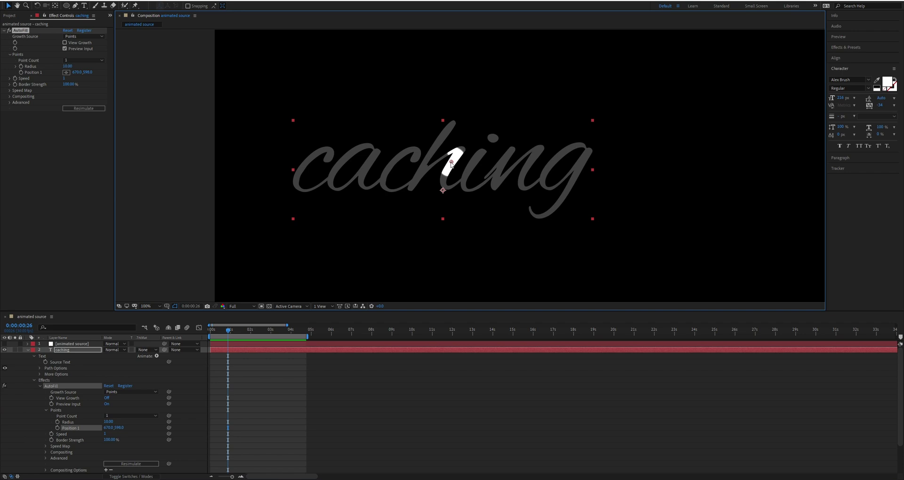
pyautogui.click(29, 115)
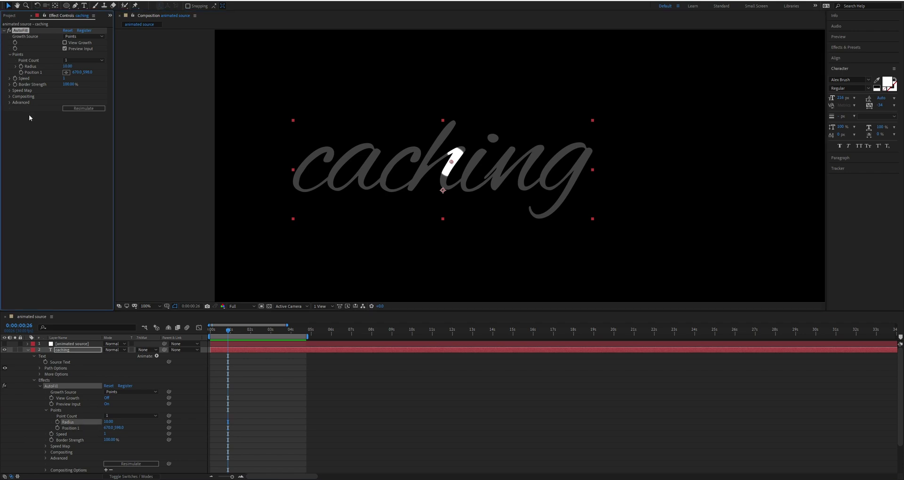
pyautogui.click(21, 72)
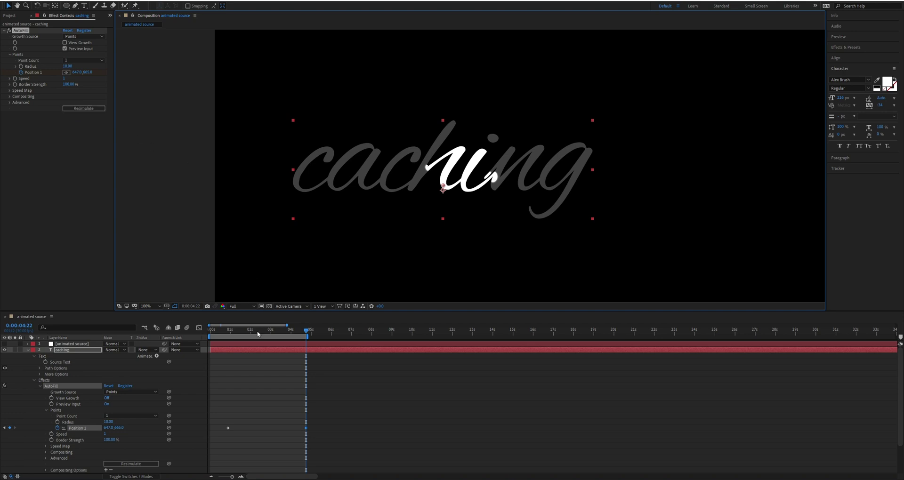
# - Preview the fill following the moving point, checking 2:06, then switch to animated source 2
pyautogui.moveTo(254, 329); pyautogui.dragTo(210, 332)
pyautogui.press('space')
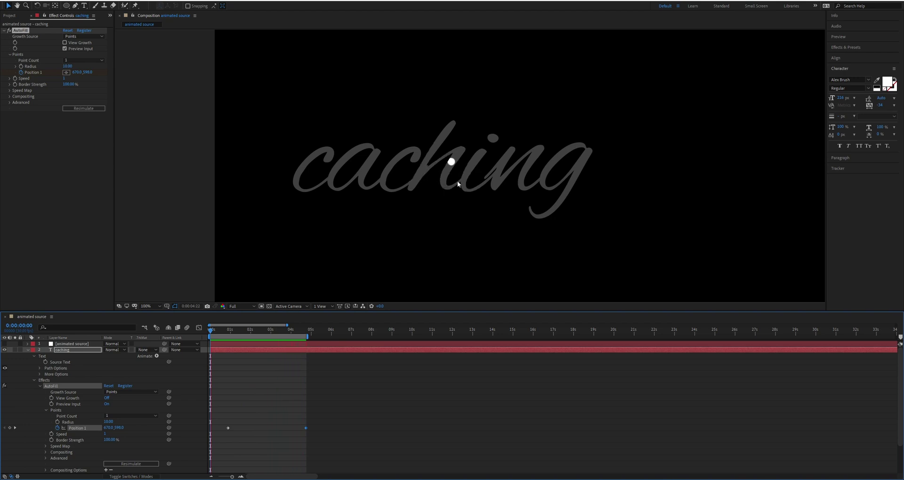
pyautogui.press('space')
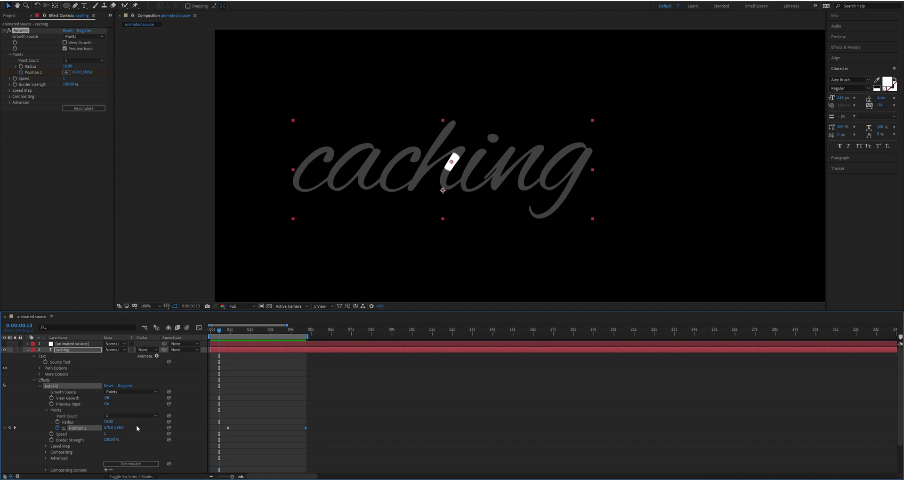
pyautogui.click(134, 464)
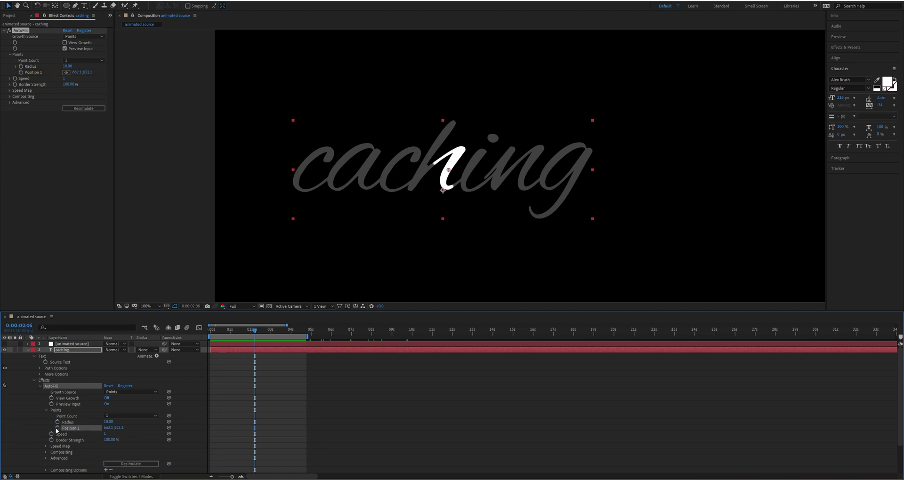
pyautogui.press('space')
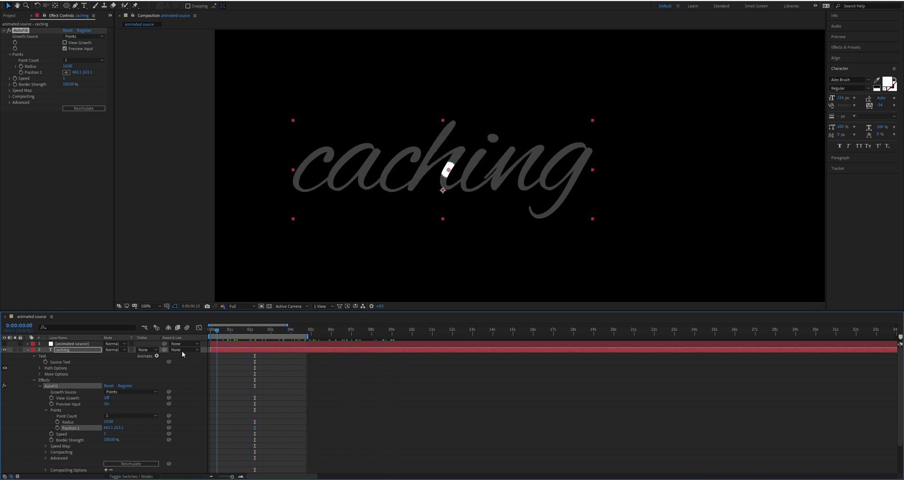
pyautogui.click(265, 368)
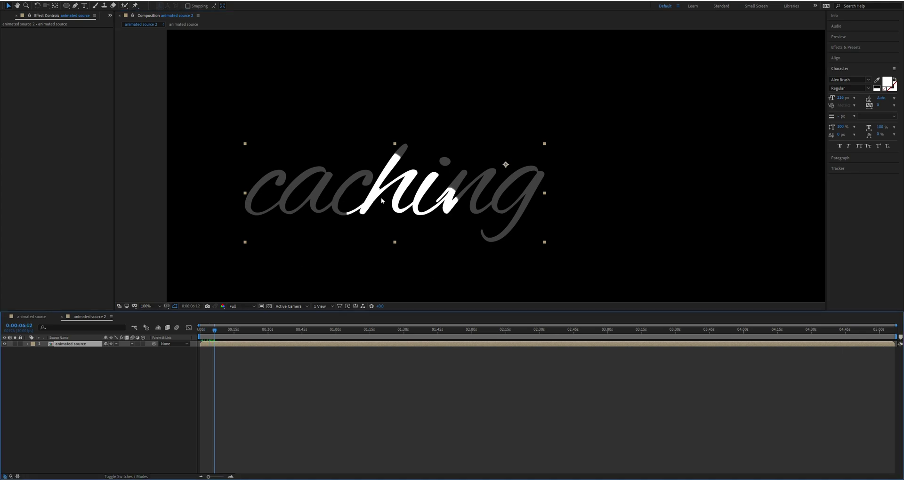
# - Apply AutoFill via the effect search 'auto', resimulate it and preview the regrowth
pyautogui.click(362, 204)
pyautogui.hotkey('ctrl', 'space')
pyautogui.write('auto')
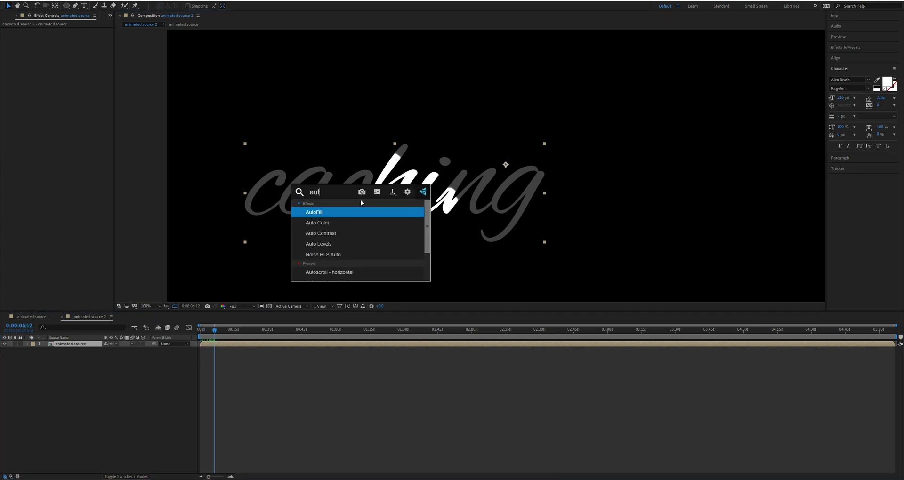
pyautogui.press('Return')
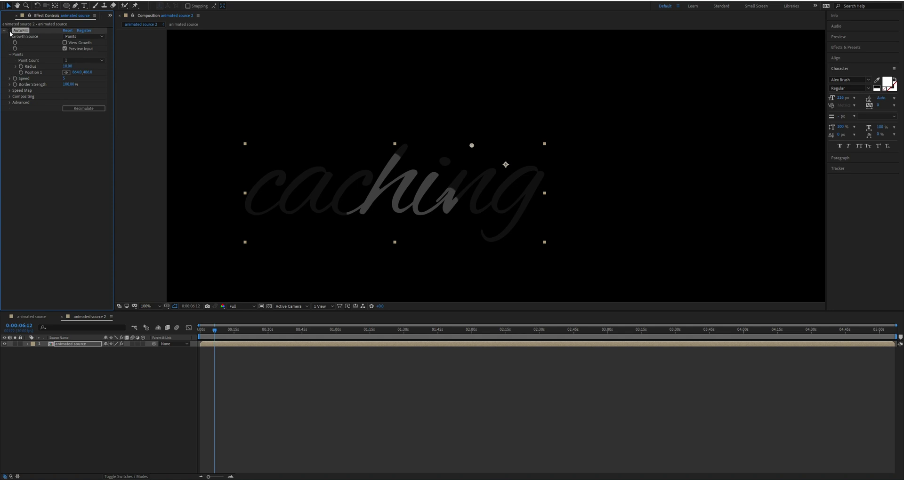
pyautogui.click(86, 110)
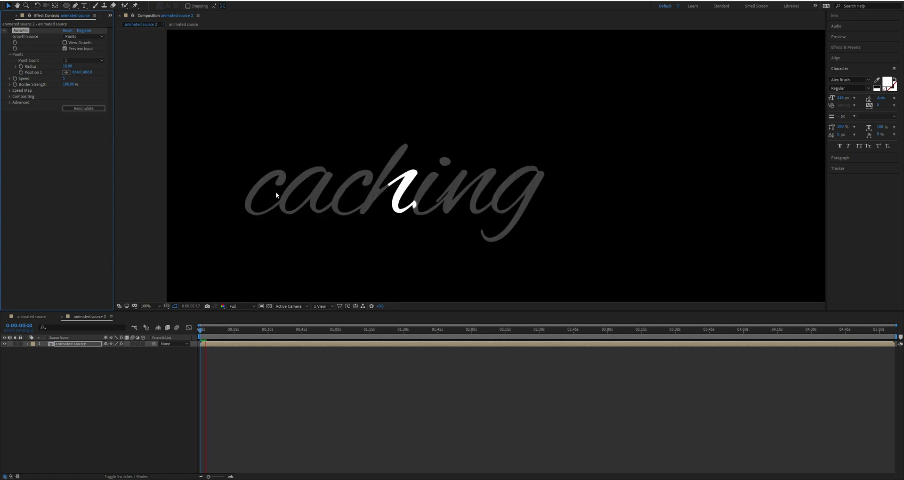
pyautogui.press('space')
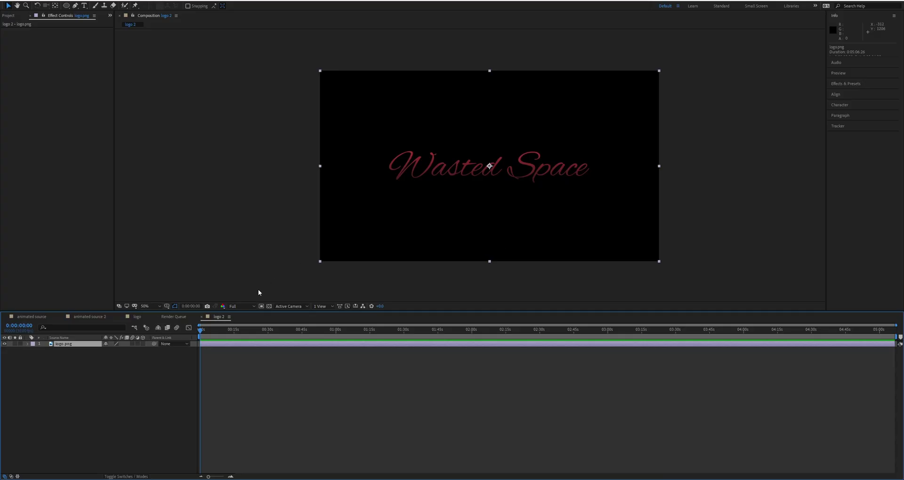
# - Toggle the transparency grid to check the Wasted Space logo's transparent background
pyautogui.click(269, 306)
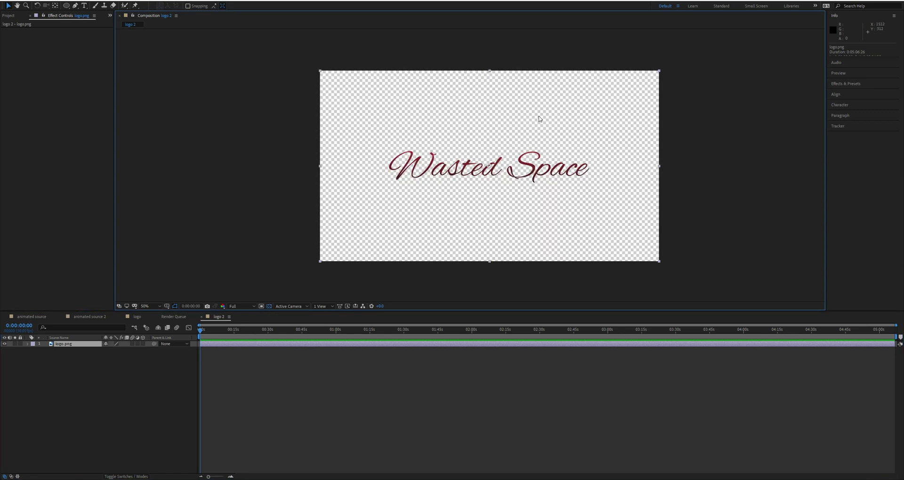
pyautogui.click(269, 307)
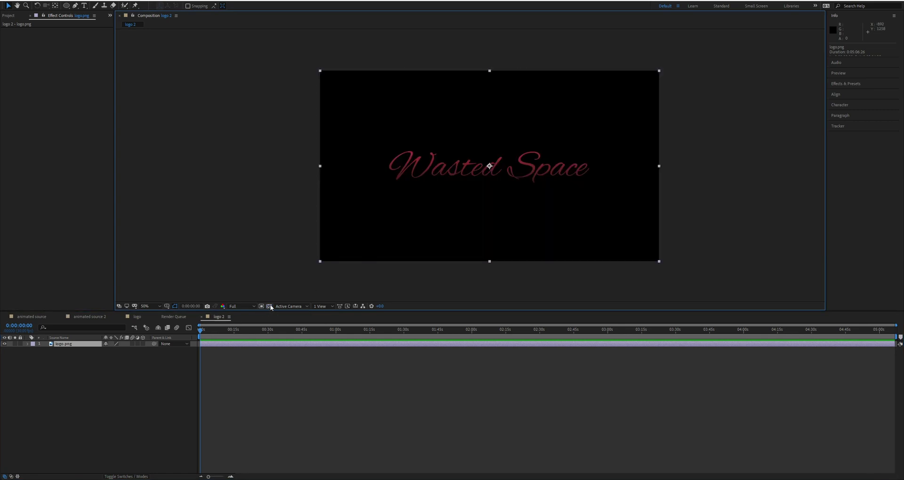
pyautogui.scroll(-2, 523, 208)
pyautogui.scroll(4, 523, 208)
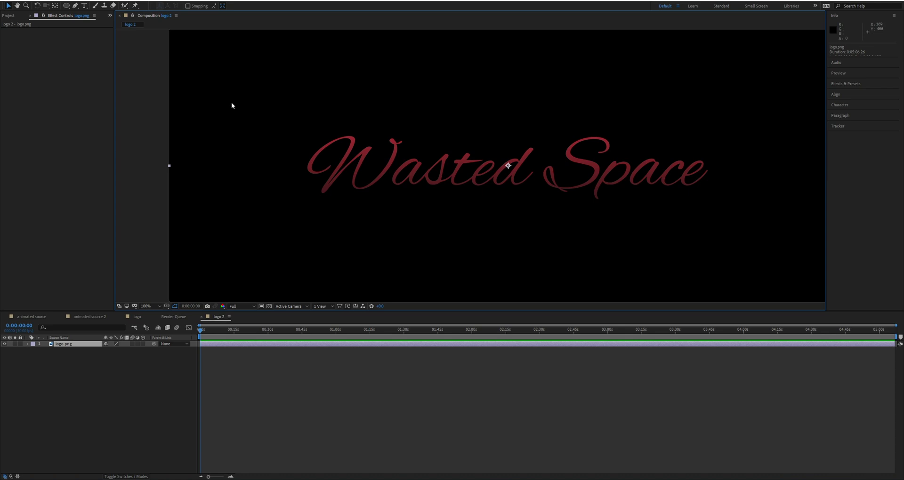
# - Apply AutoFill to the logo.png layer via 'aut' search and preview its growth
pyautogui.hotkey('ctrl', 'space')
pyautogui.write('a')
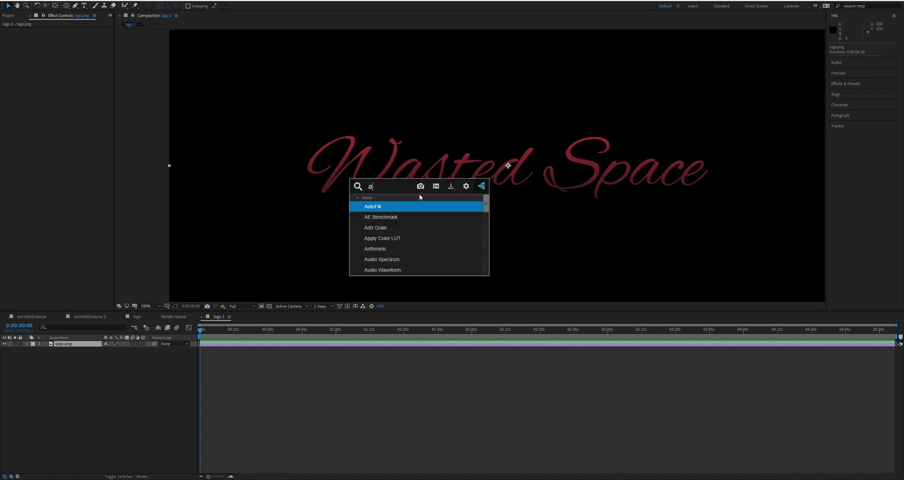
pyautogui.write('ut')
pyautogui.press('Return')
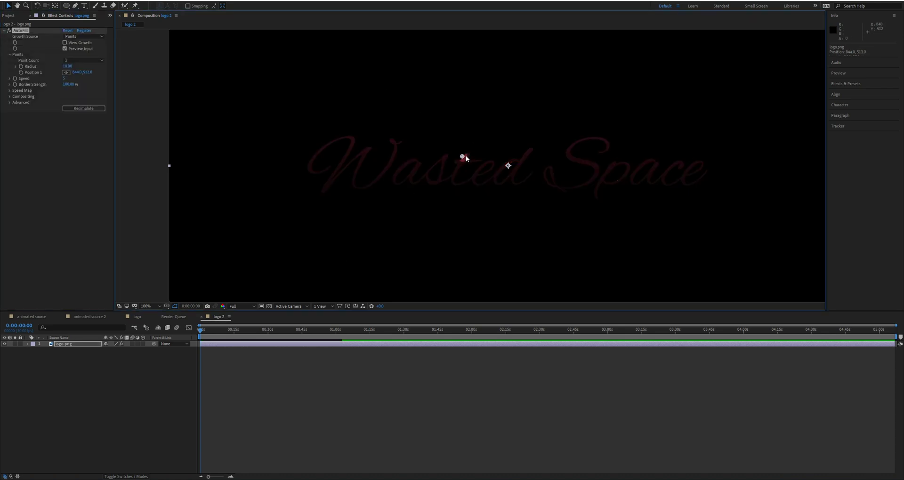
pyautogui.press('space')
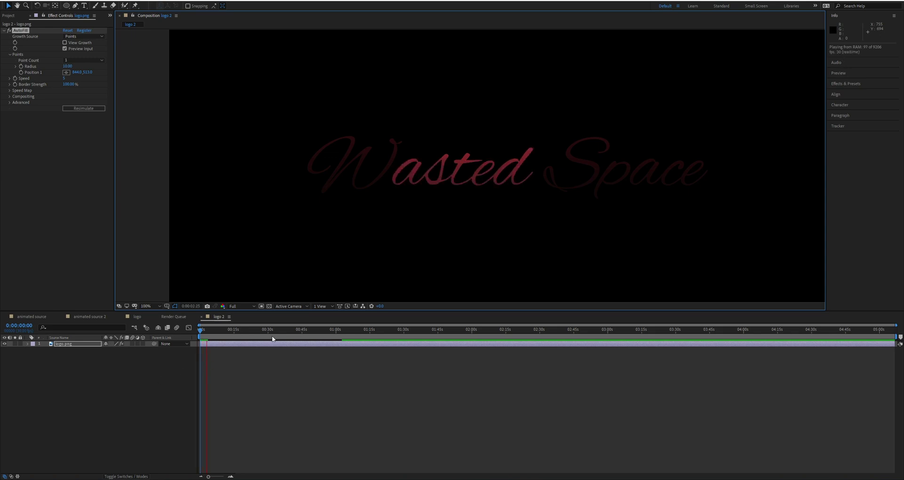
pyautogui.press('space')
pyautogui.press('Home')
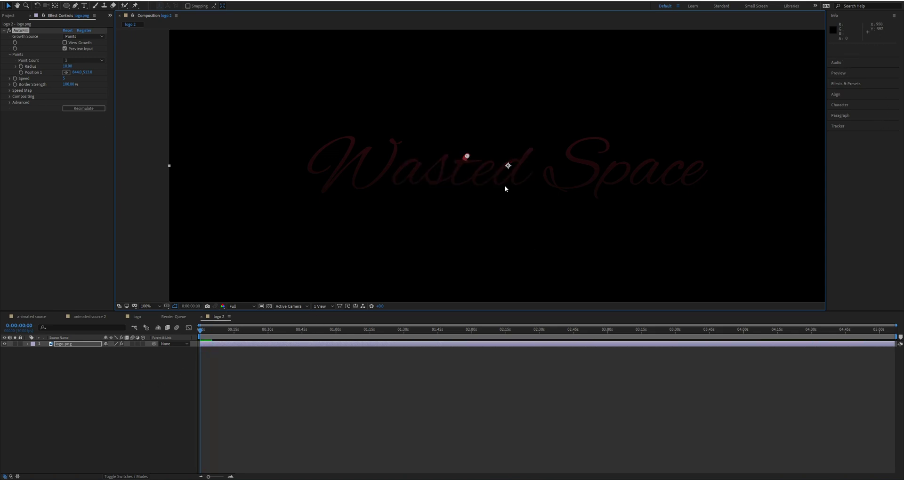
# - Remove AutoFill from the logo and draw a tight rectangular mask around the text
pyautogui.moveTo(66, 5); pyautogui.dragTo(94, 6)
pyautogui.press('Delete')
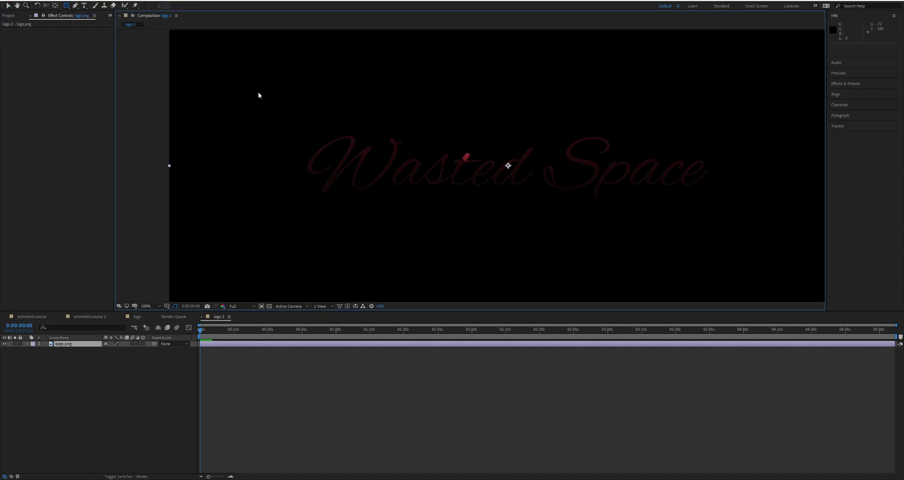
pyautogui.moveTo(294, 129); pyautogui.dragTo(715, 208)
pyautogui.click(11, 15)
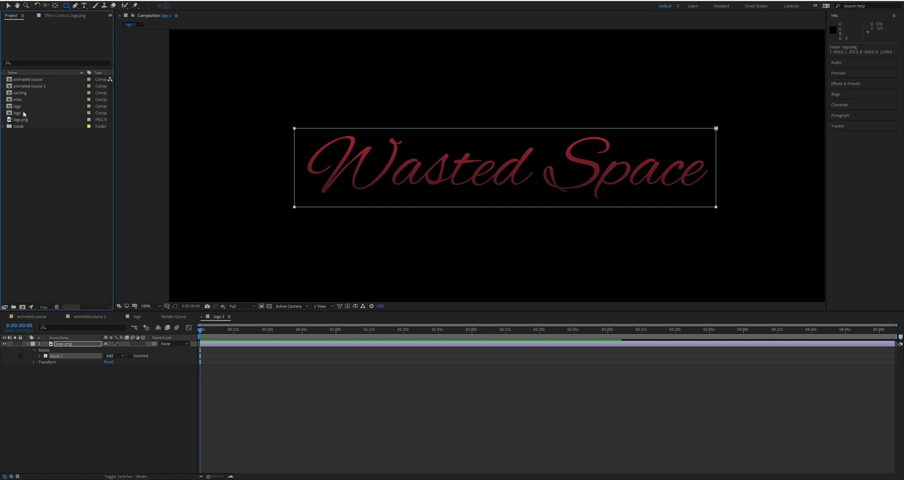
# - Nest the logo 2 composition inside a new logo 3 composition
pyautogui.click(24, 114)
pyautogui.moveTo(24, 117); pyautogui.dragTo(22, 307)
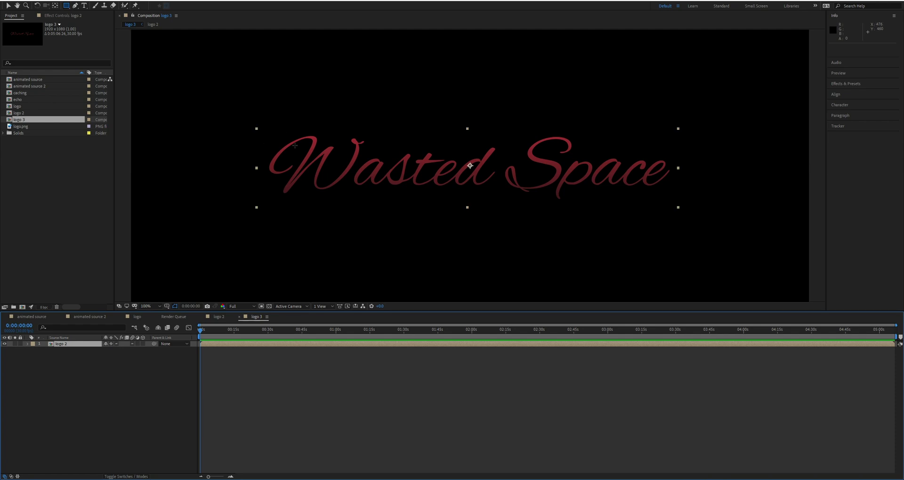
pyautogui.press('v')
# - Apply AutoFill to the logo 2 layer and move its start point onto the lettering
pyautogui.click(375, 166)
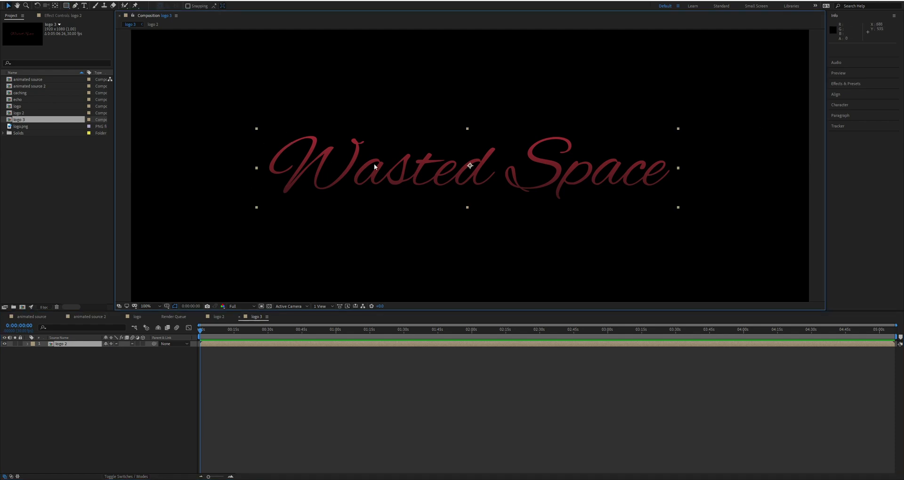
pyautogui.hotkey('ctrl', 'space')
pyautogui.write('auto')
pyautogui.press('Return')
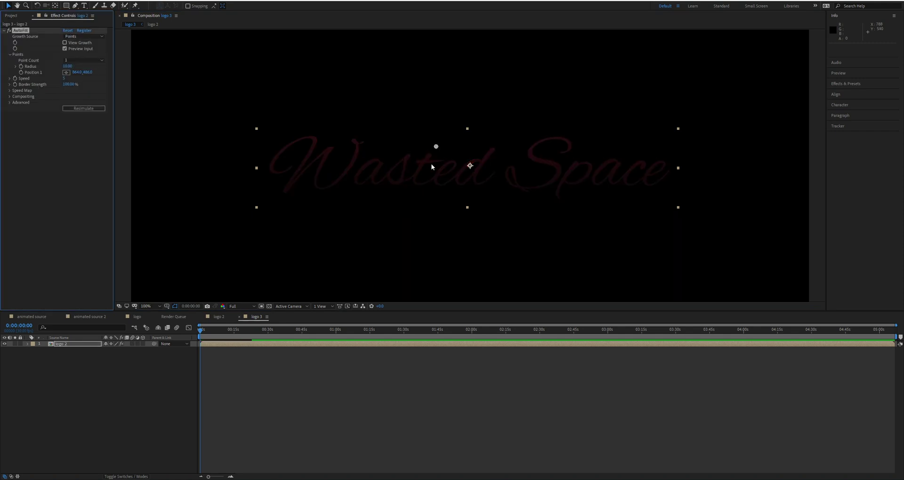
pyautogui.moveTo(436, 146); pyautogui.dragTo(429, 154)
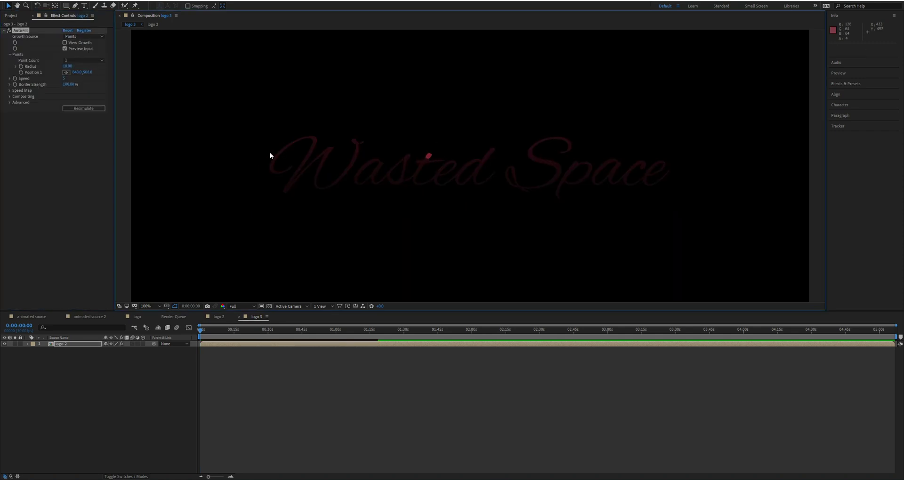
# - Preview the AutoFill reveal, zooming the view between 50% and 100%
pyautogui.press('space')
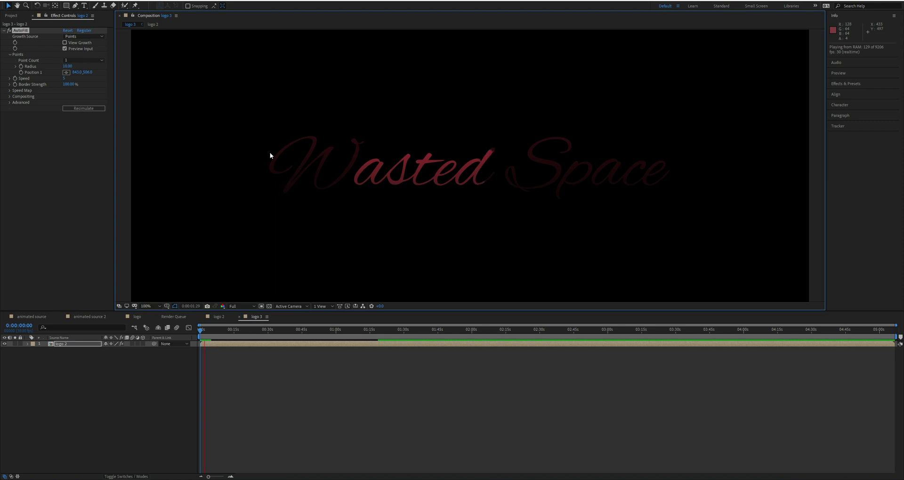
pyautogui.press('space')
pyautogui.press('.')
pyautogui.press(',')
pyautogui.press(',')
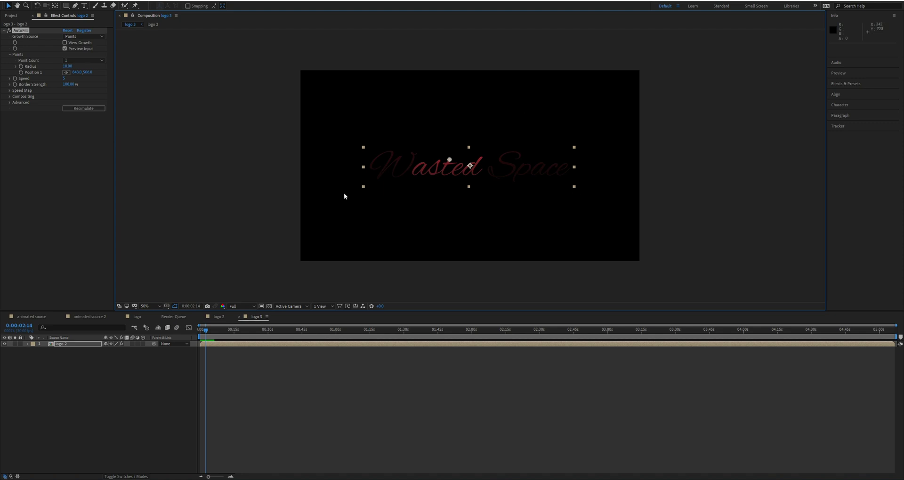
pyautogui.press('.')
# - Inside logo 2, give the logo layer's Rotation the expression time*5
pyautogui.doubleClick(64, 347)
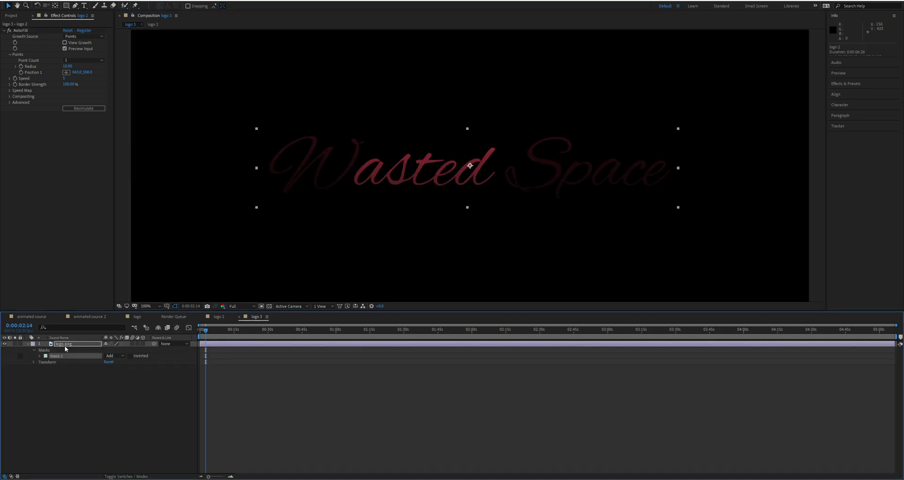
pyautogui.press('r')
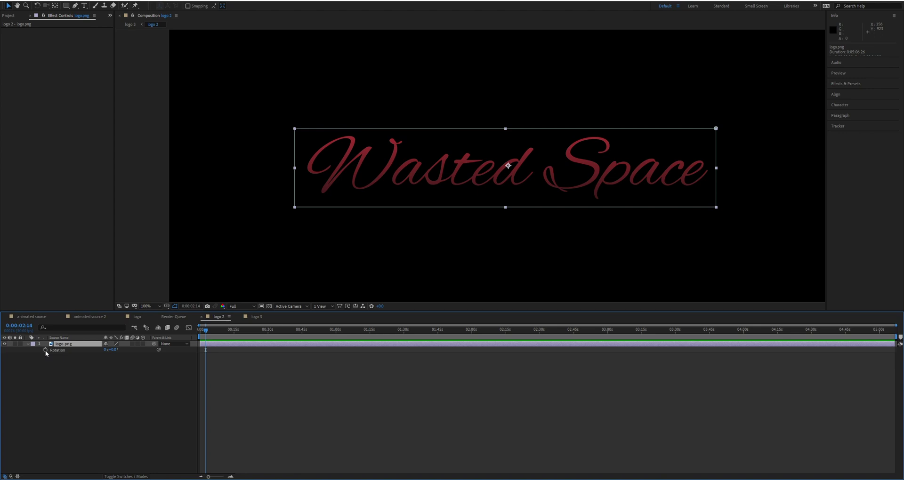
pyautogui.press('Home')
pyautogui.click(46, 351)
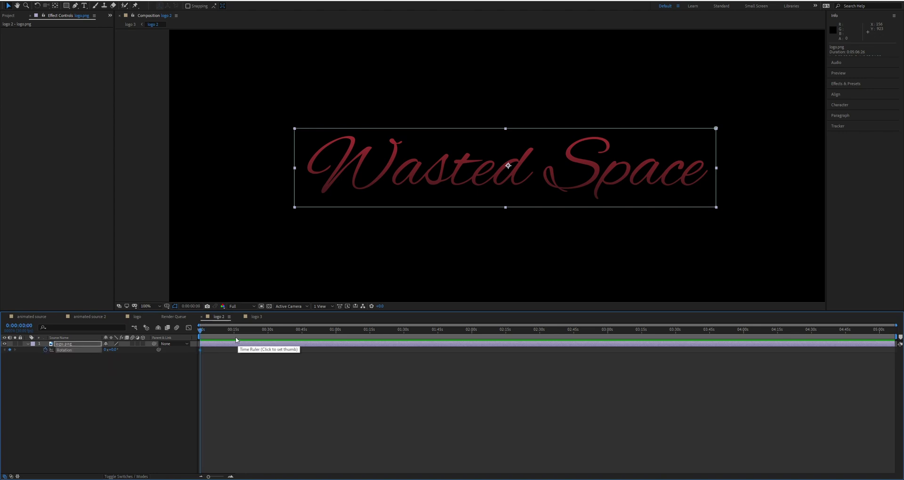
pyautogui.keyDown('alt'); pyautogui.click(46, 350); pyautogui.keyUp('alt')
pyautogui.write('time*5')
pyautogui.click(341, 191)
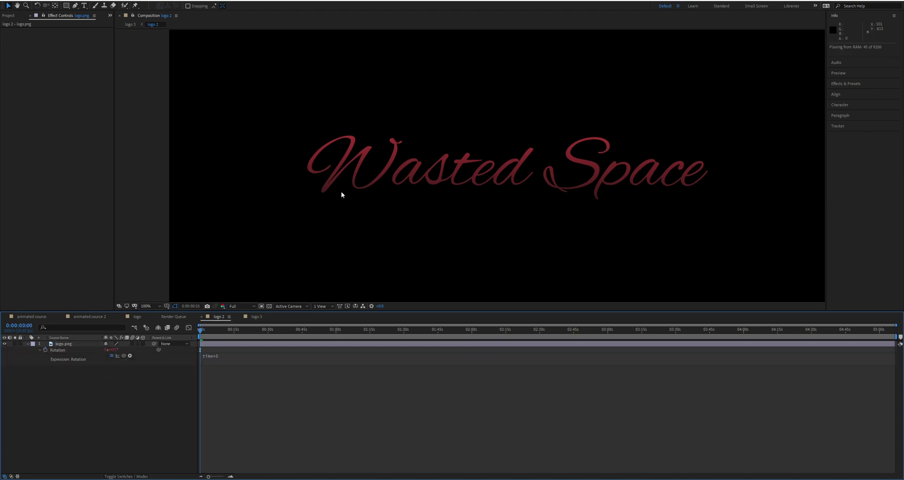
# - Back in logo 3, play the spinning logo and resimulate AutoFill
pyautogui.click(249, 316)
pyautogui.press('space')
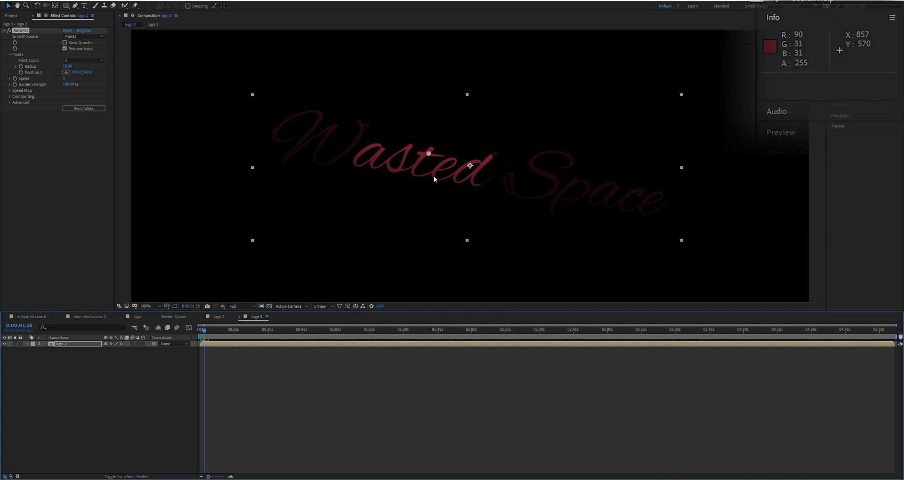
pyautogui.click(83, 108)
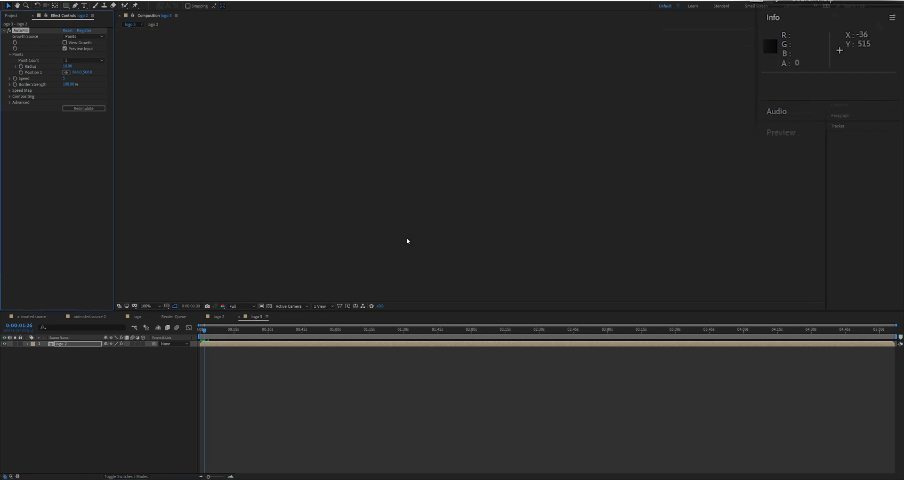
# - Preview the resimulated AutoFill growth around the spinning logo
pyautogui.press('space')
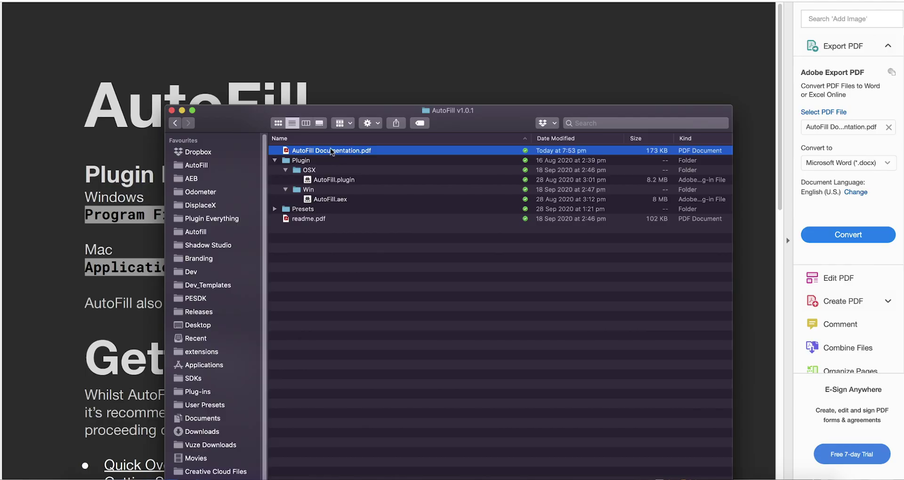
pyautogui.scroll(-6, 262, 324)
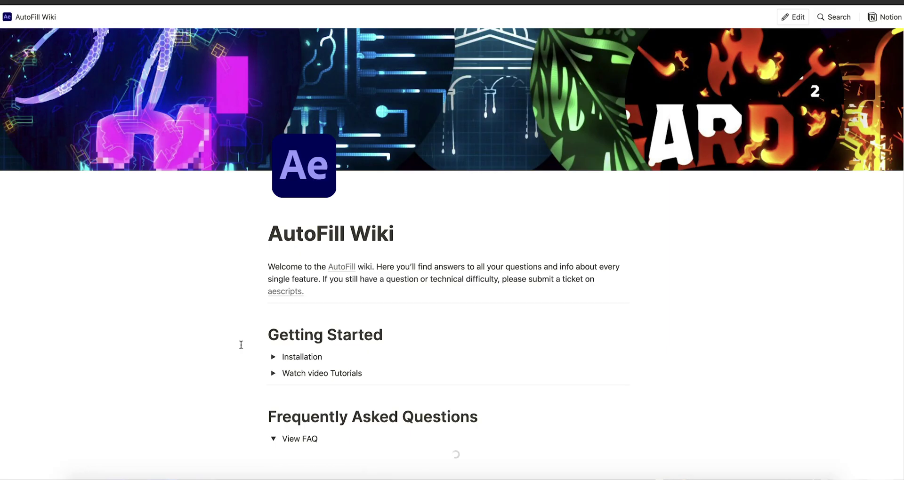
# - Scroll the AutoFill Wiki down to the View FAQ questions
pyautogui.scroll(-5, 241, 345)
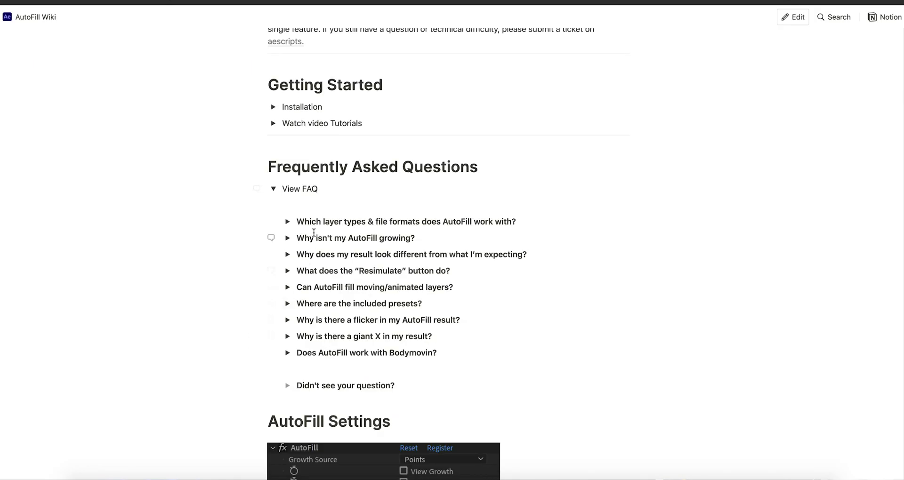